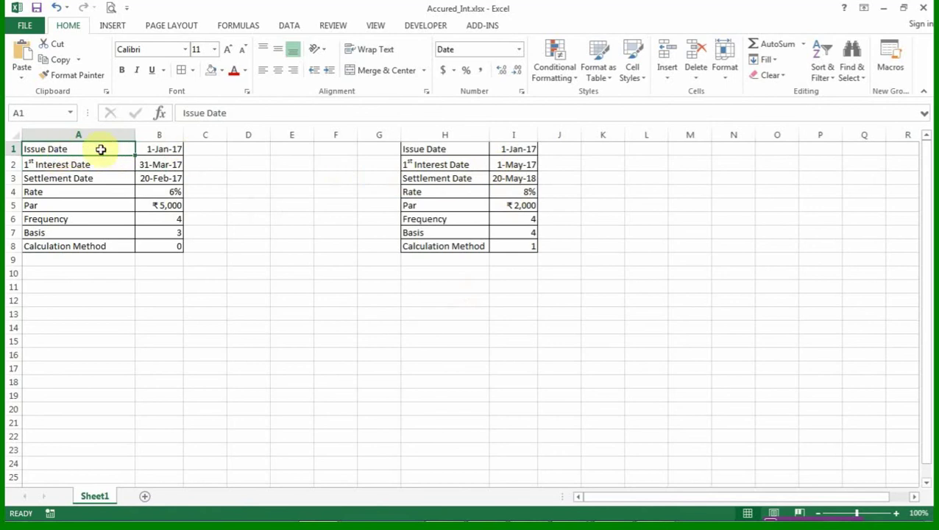
Step: Review the issue, first interest and settlement dates, rate and par value in the first bond table
left_click(157, 146)
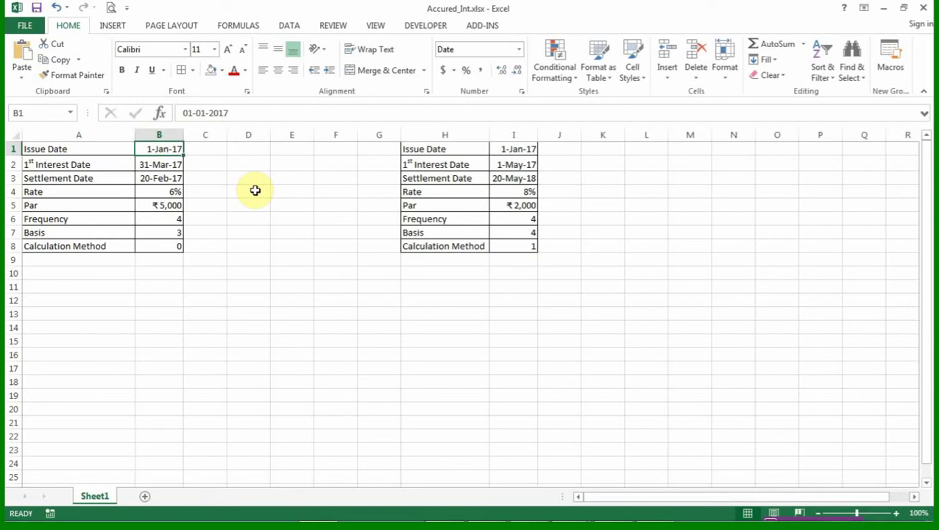
key("Down")
key("Left")
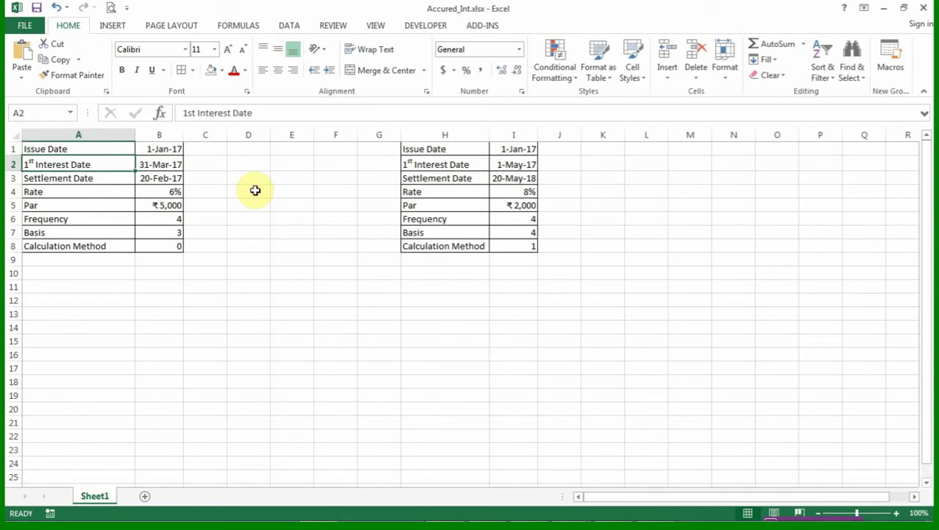
key("Right")
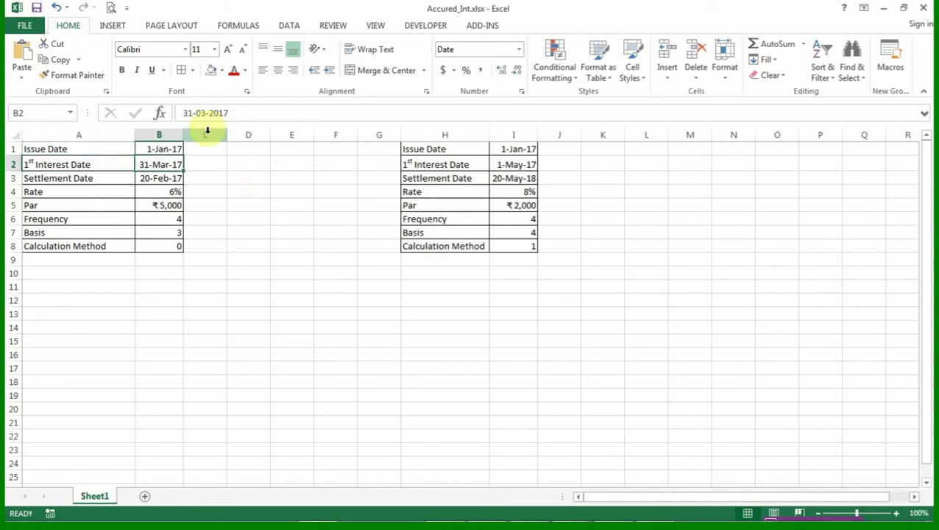
left_click(87, 178)
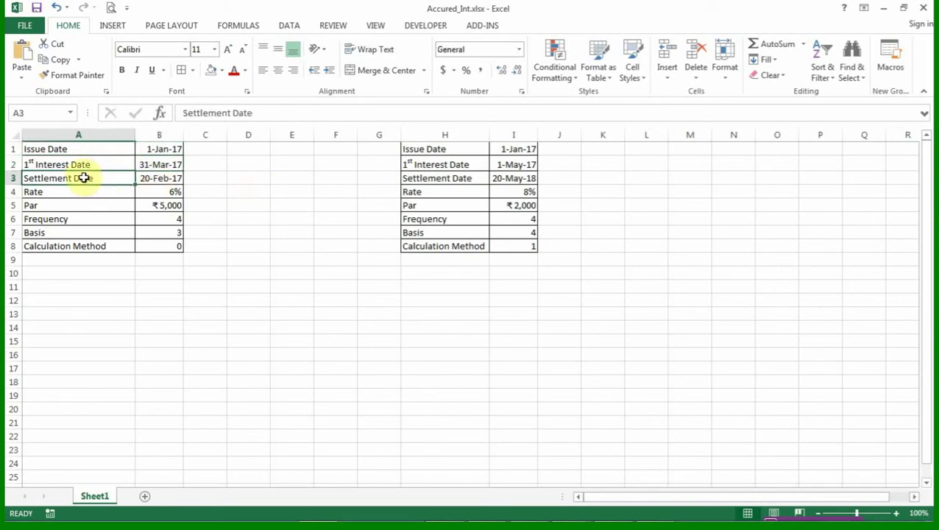
left_click(162, 179)
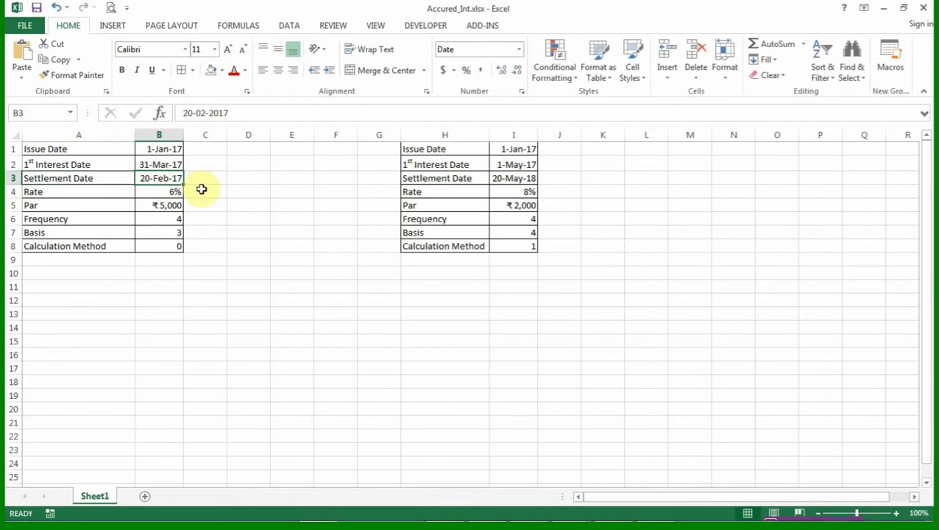
left_click(109, 194)
left_click(165, 194)
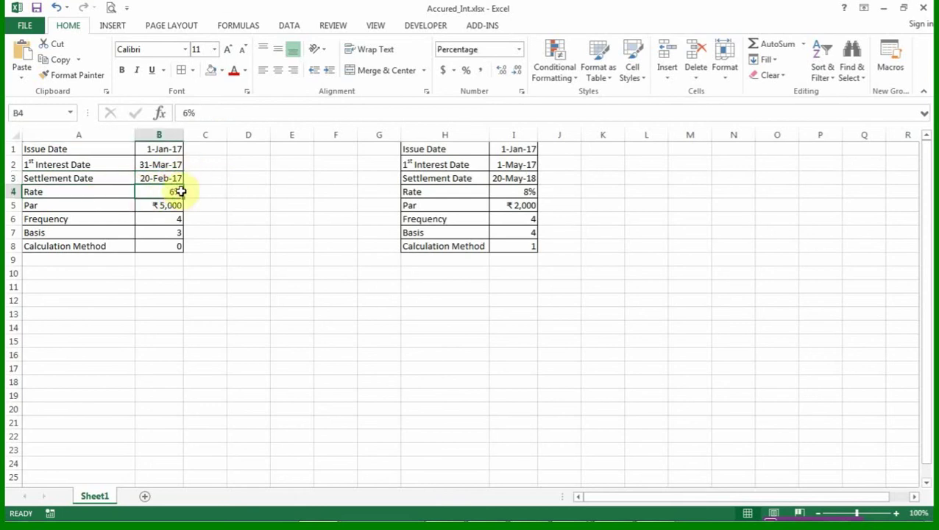
left_click(90, 205)
left_click(150, 206)
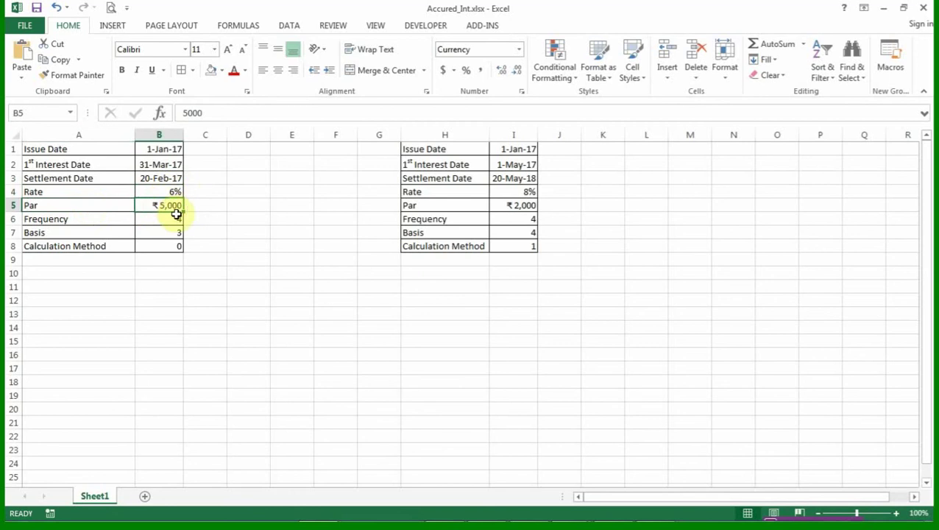
Step: Examine the frequency, basis and calculation method in the first bond table, and recheck its issue and settlement dates
left_click(94, 220)
left_click(208, 219)
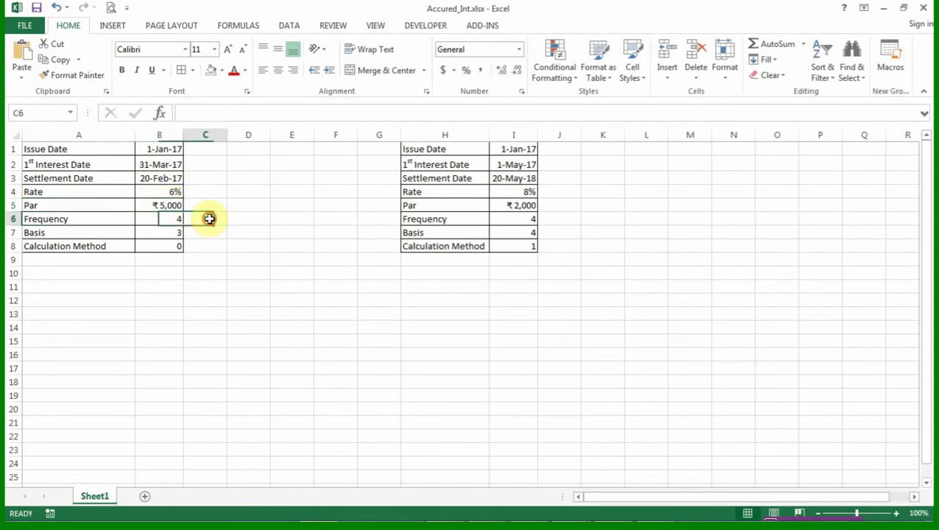
left_click(169, 223)
left_click(226, 219)
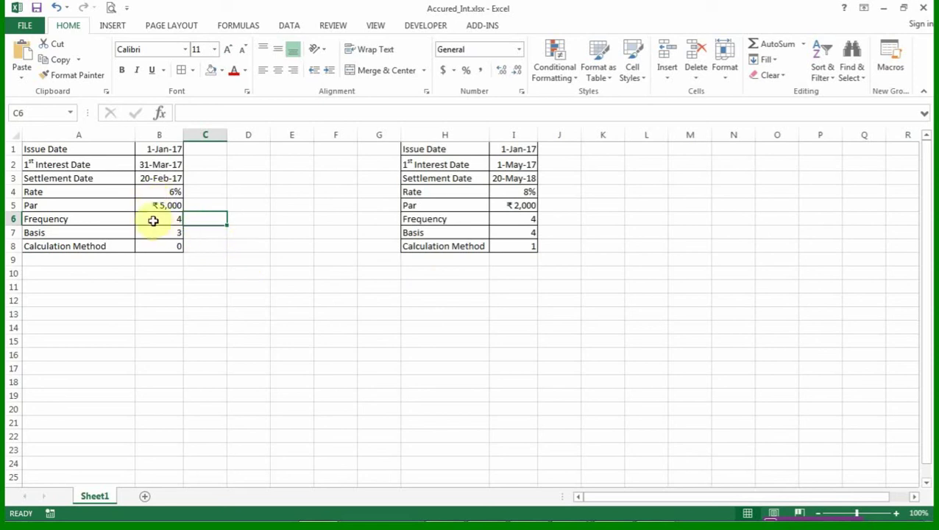
left_click(153, 220)
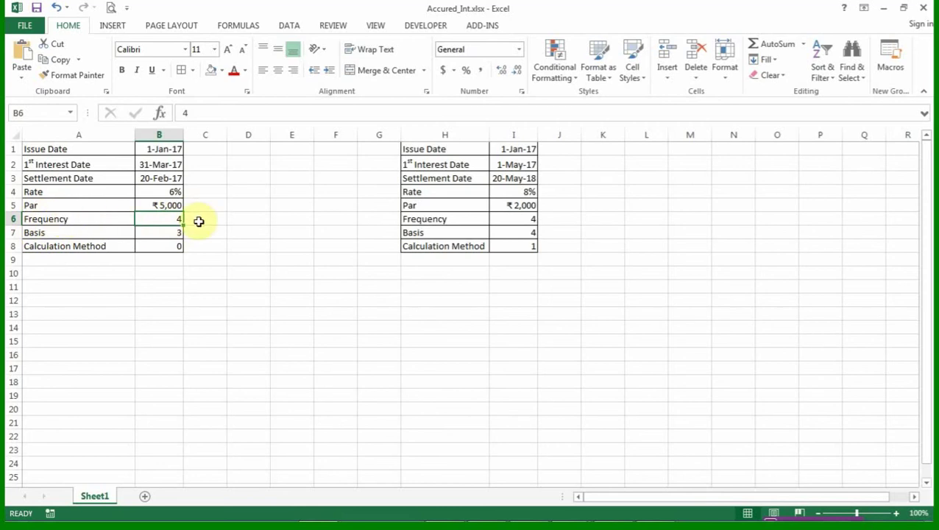
left_click(100, 233)
left_click(168, 232)
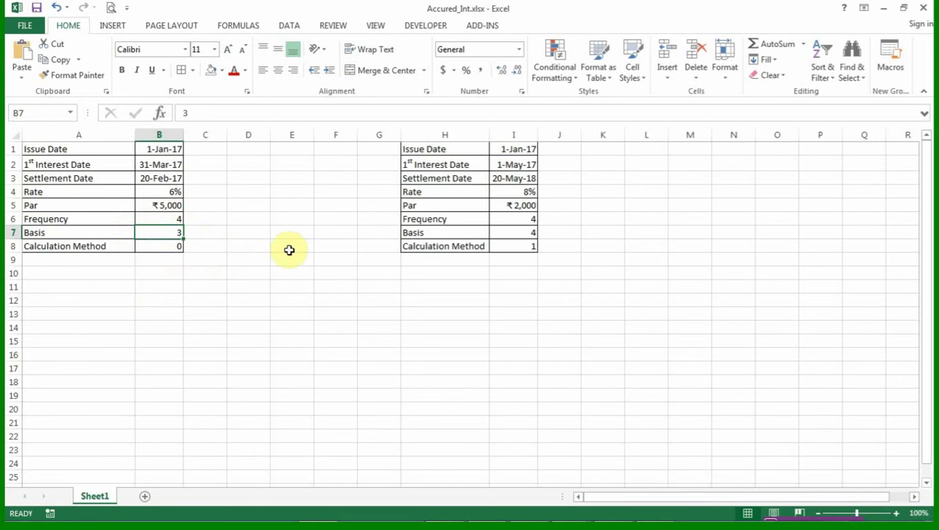
left_click(166, 248)
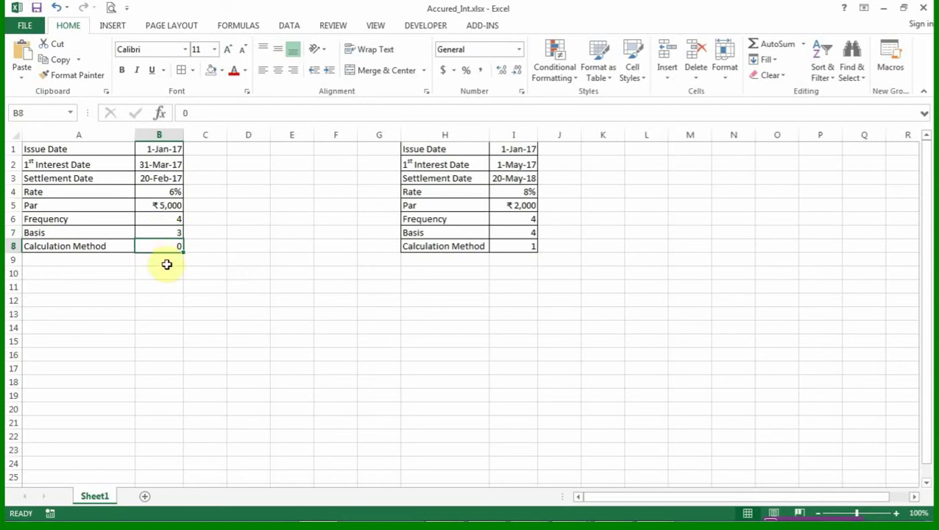
left_click(209, 247)
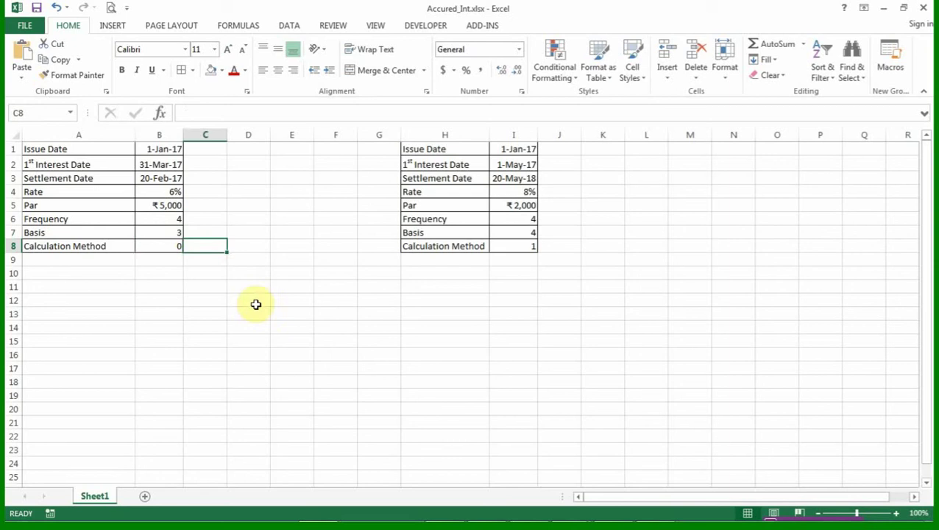
left_click(149, 146)
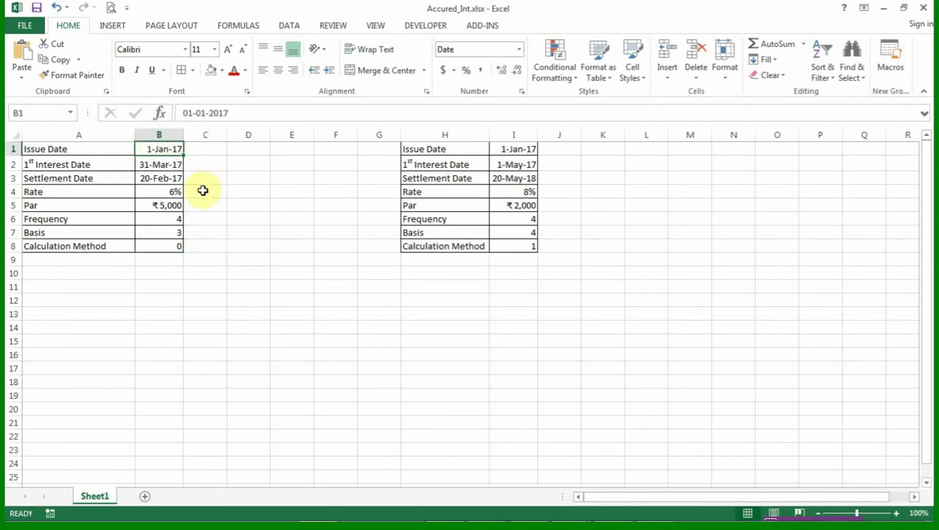
left_click(172, 246)
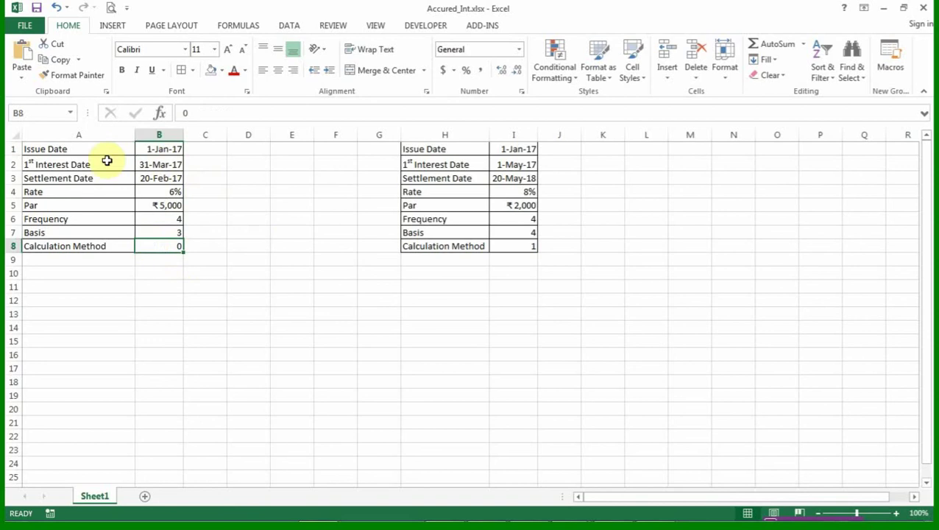
left_click(163, 179)
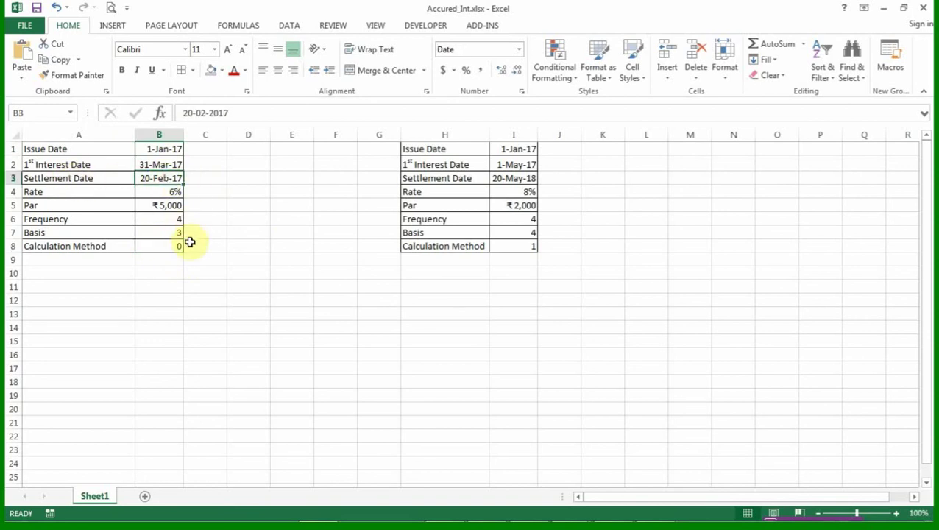
Step: Start an ACCRINT formula in cell A11 with B1 as issue, B2 as first interest and B3 as settlement date
left_click(111, 284)
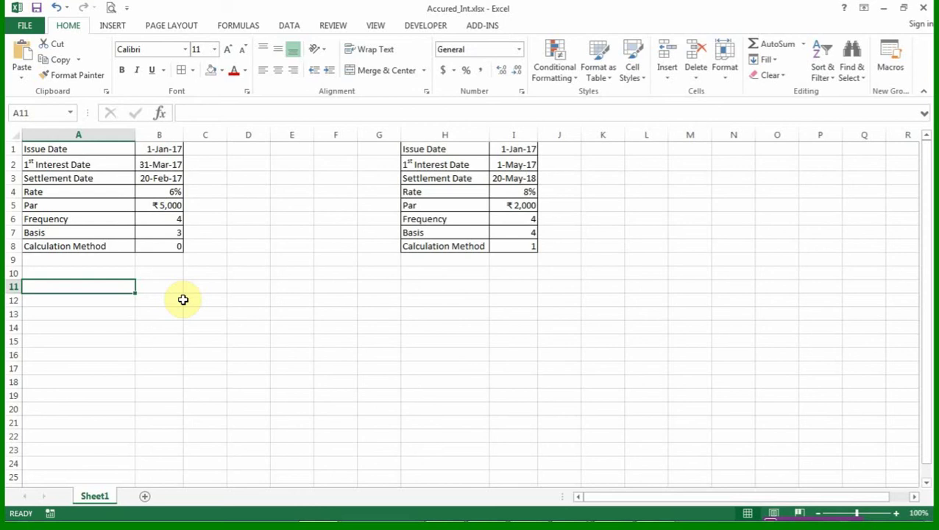
type("=accrint")
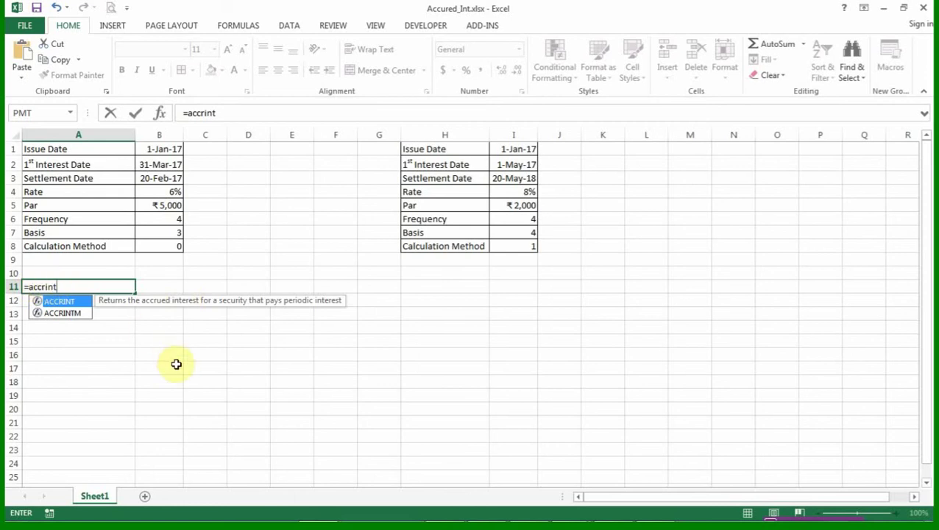
type("(")
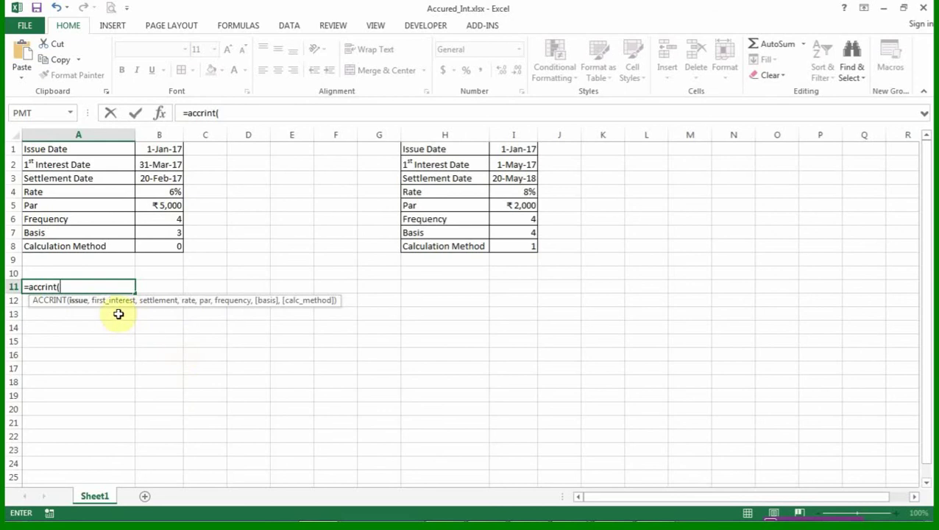
left_click(172, 148)
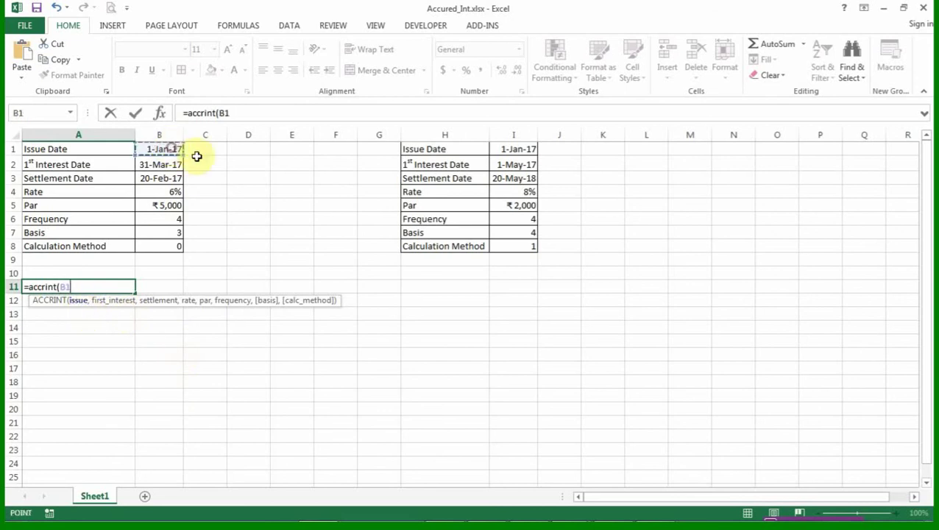
type(",")
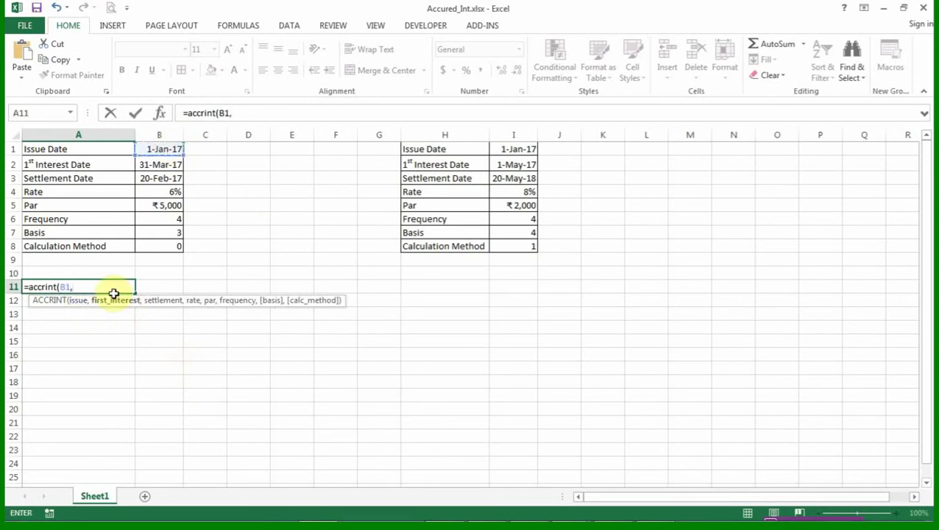
left_click(164, 164)
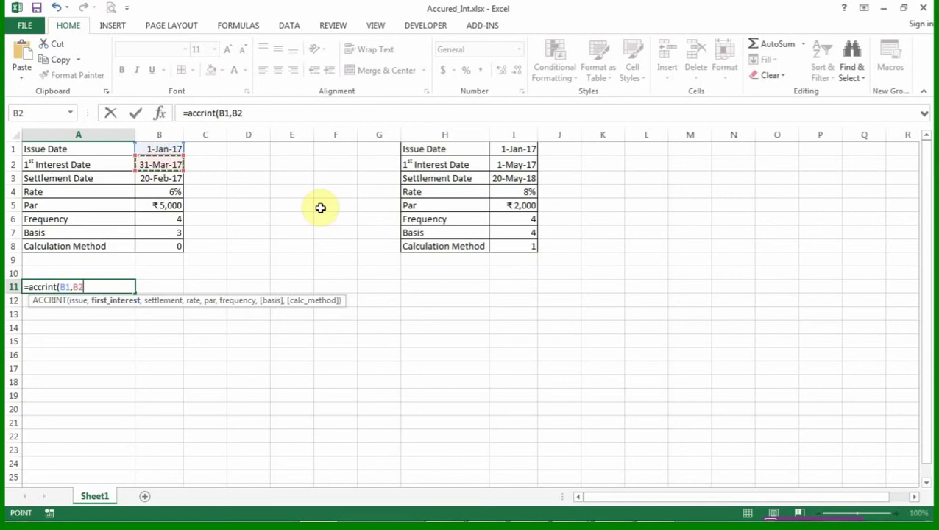
type(",")
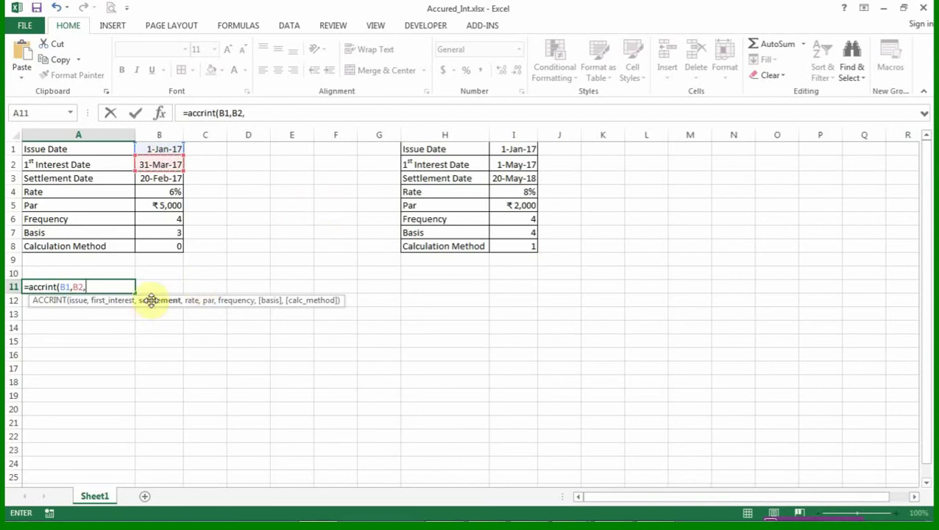
left_click(165, 181)
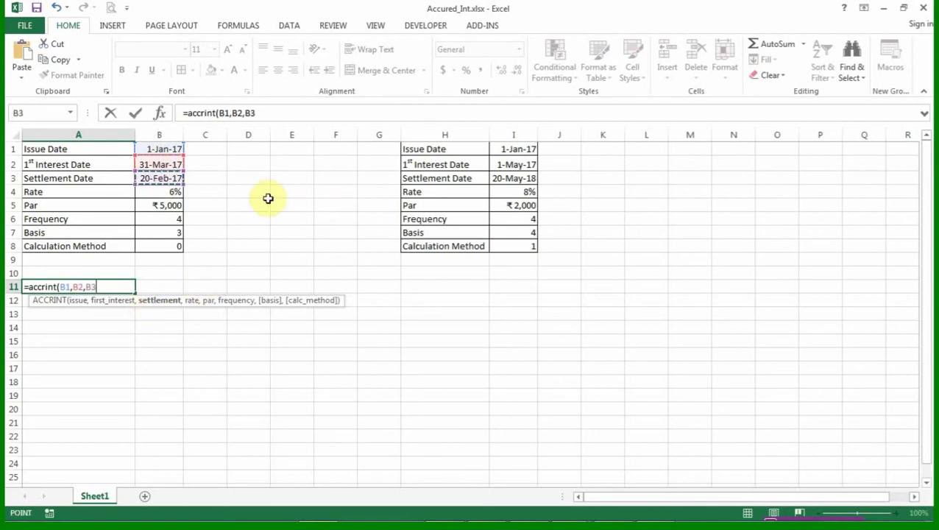
type(",")
Step: Add B4 as the rate, B5 as the par value and B6 as the frequency to the ACCRINT formula
left_click(165, 191)
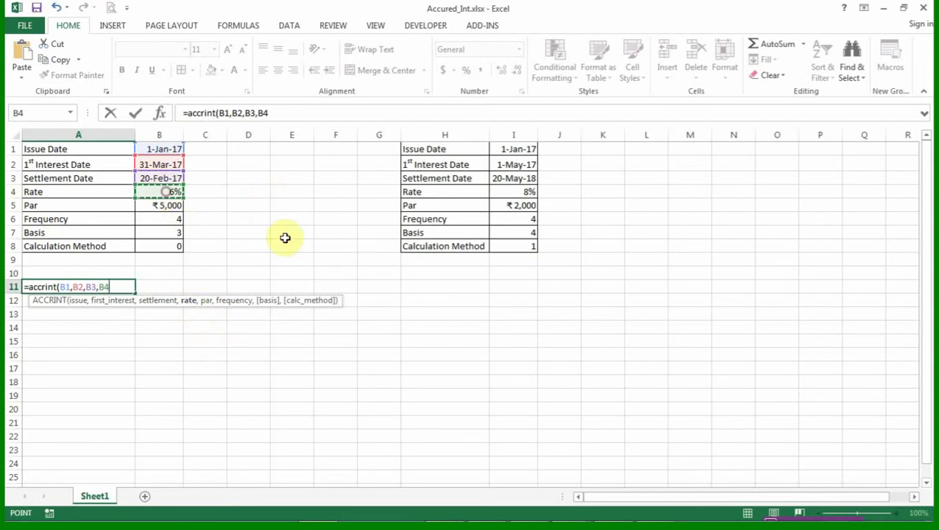
type(",")
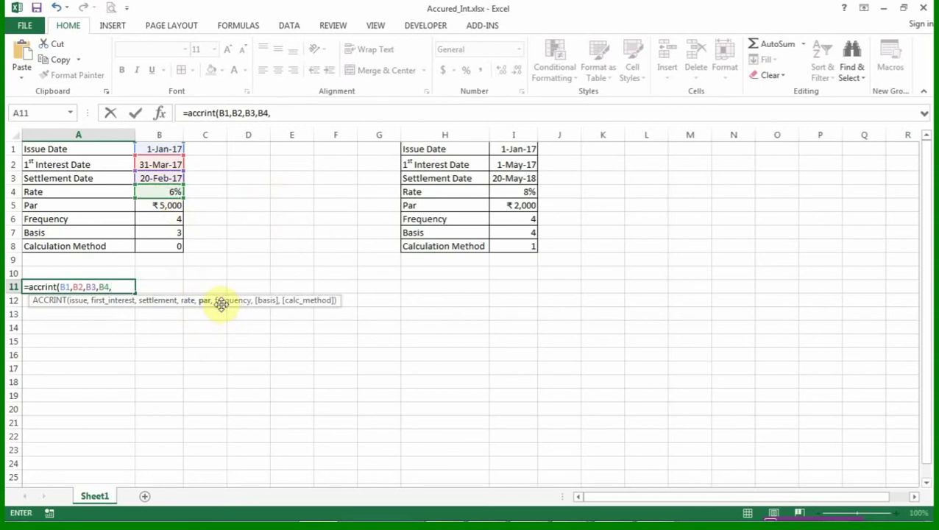
left_click(164, 205)
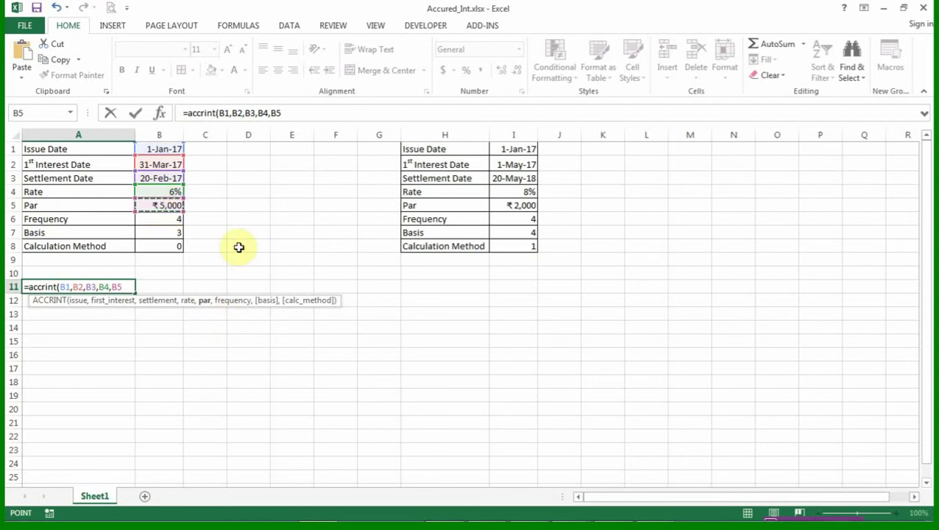
type(",")
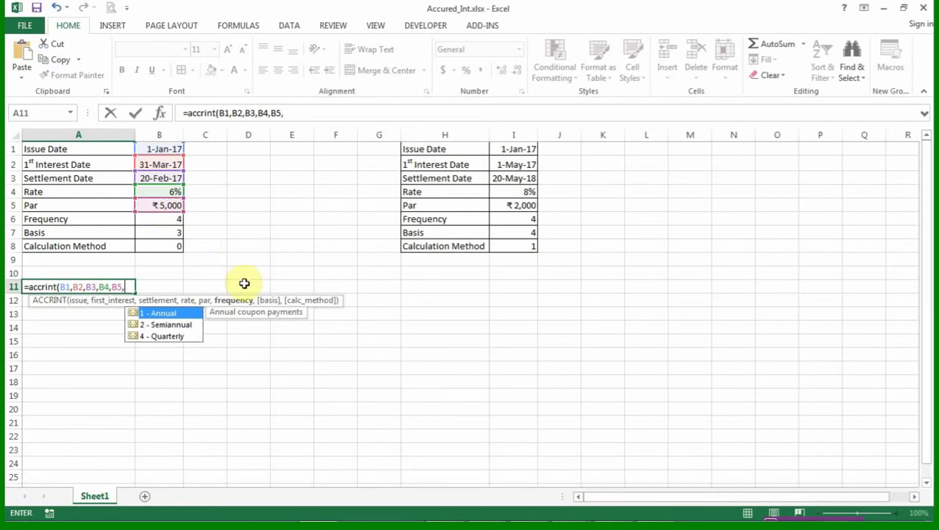
left_click(150, 219)
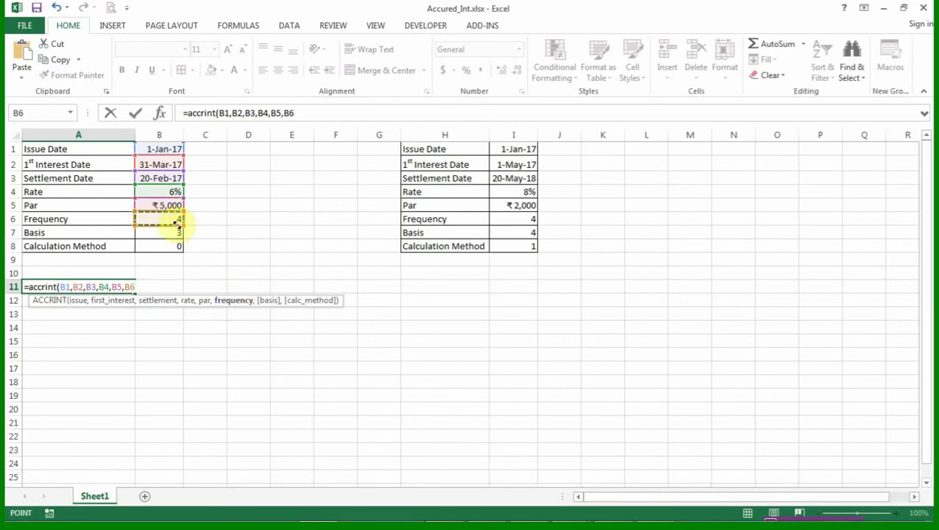
type(",")
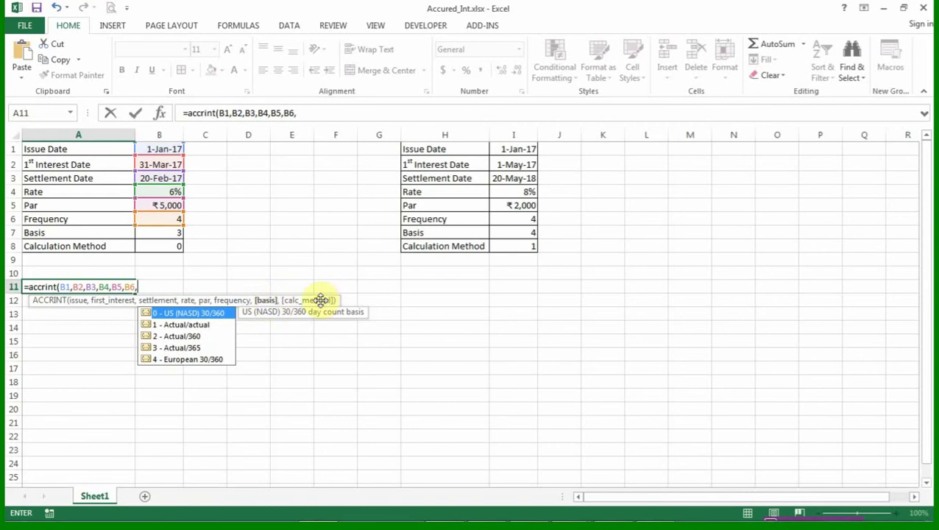
Step: Complete the ACCRINT formula in A11 with B7 as the basis and B8 as the calculation method
left_click(162, 235)
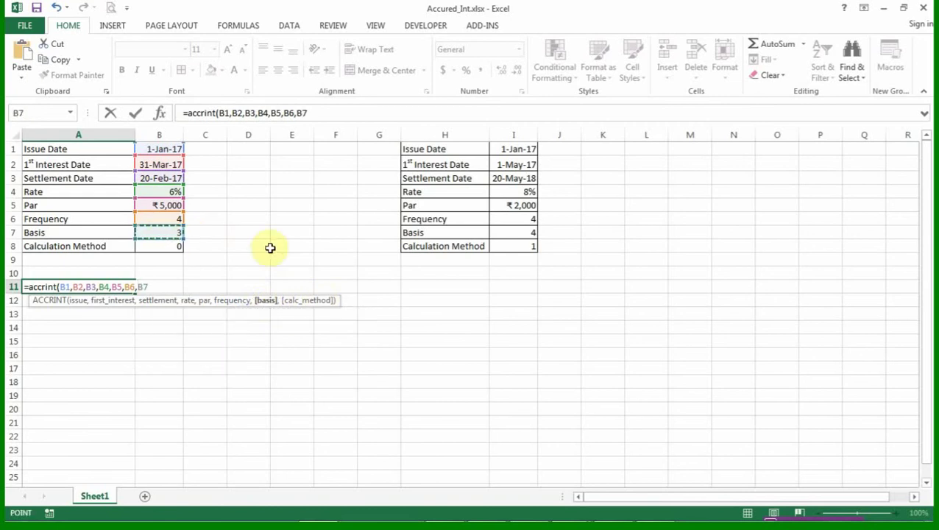
type(",")
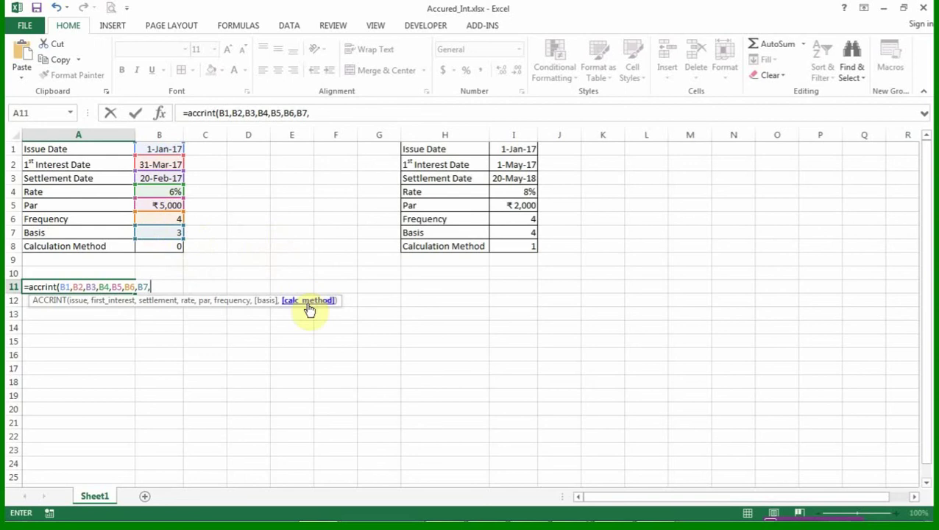
left_click(166, 246)
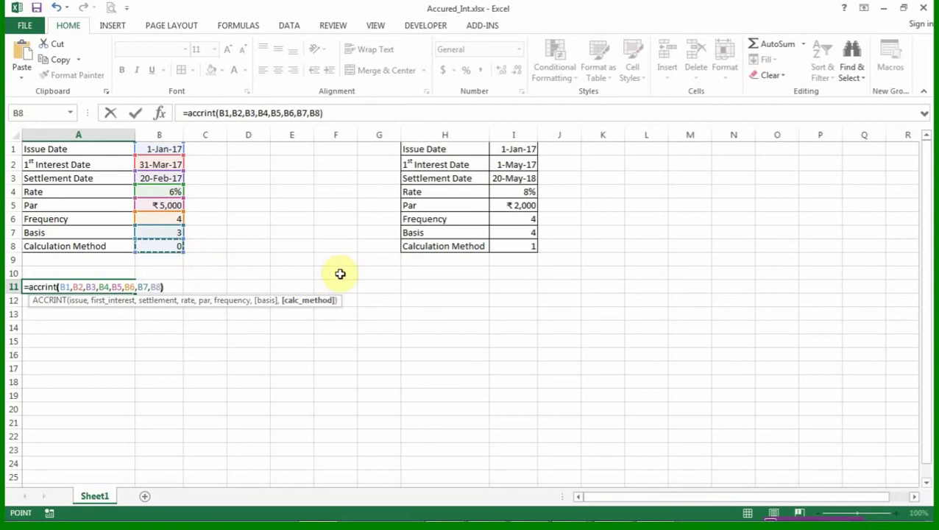
type(")")
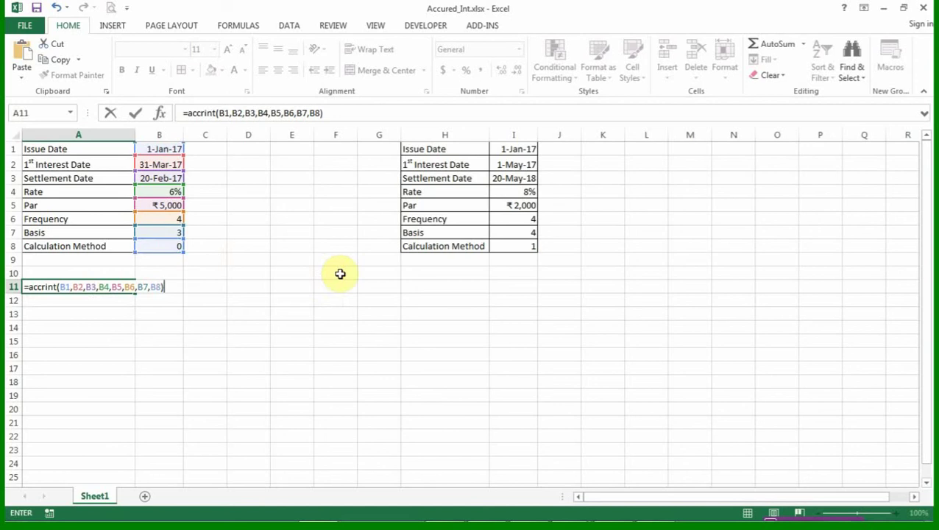
key("Return")
key("Up")
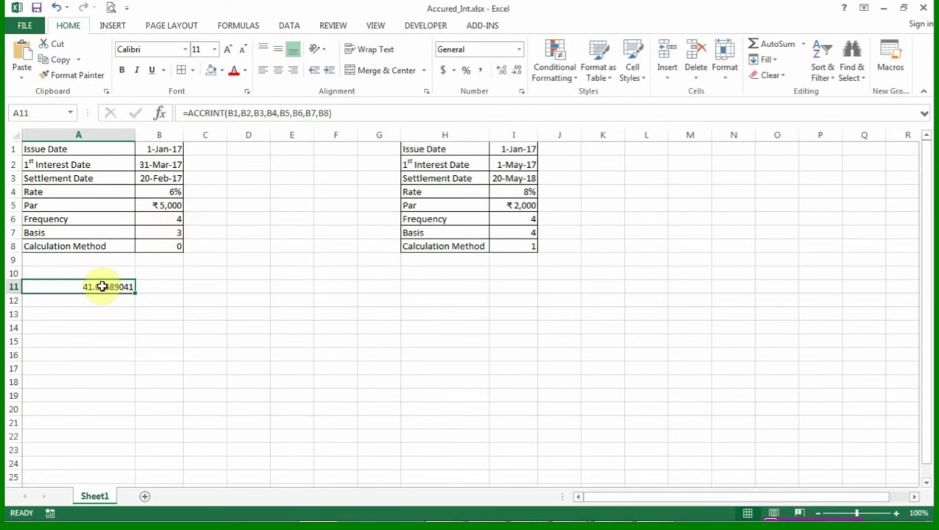
Step: Start an ACCRINT formula in cell H11 with I1 as issue, I2 as first interest and I3 as settlement date
left_click(433, 286)
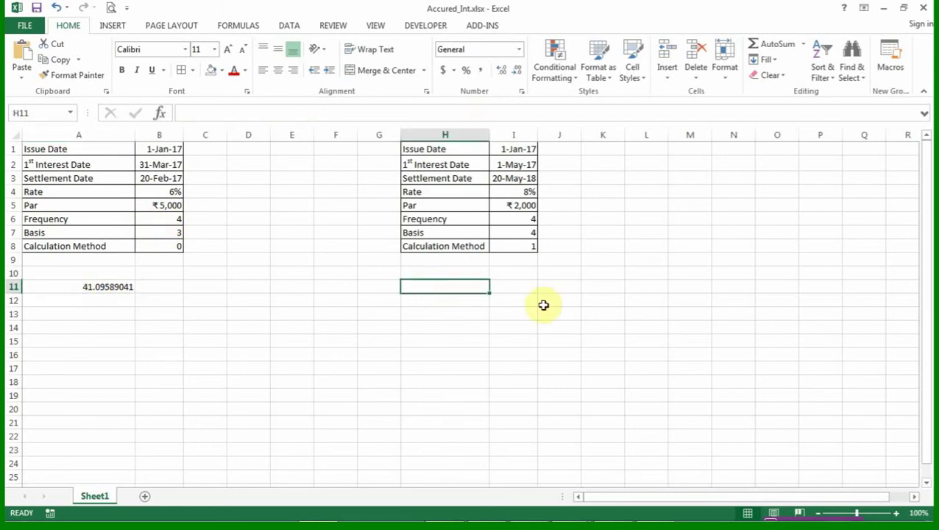
type("=")
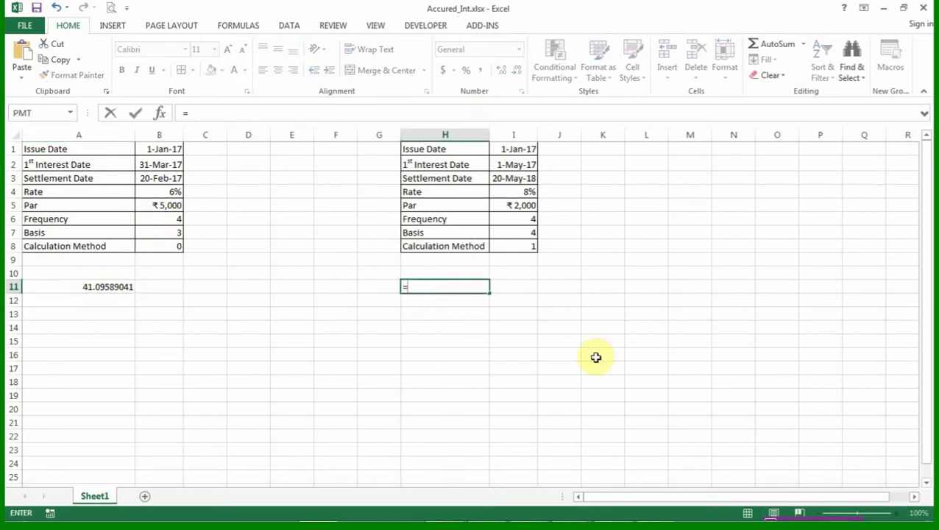
type("accr")
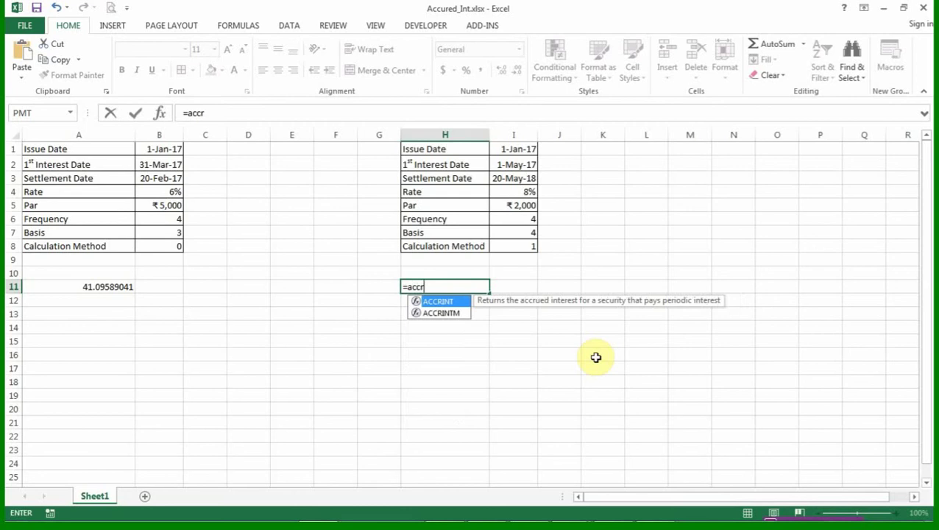
type("int(")
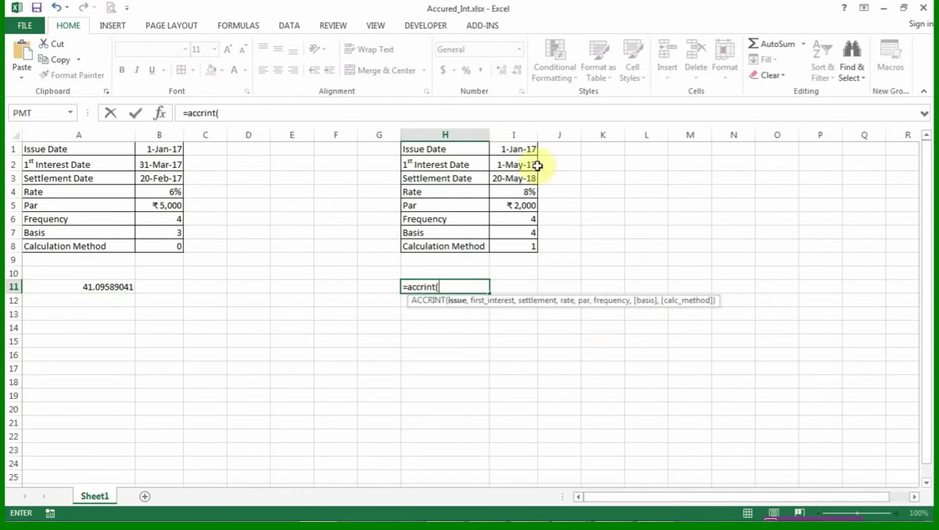
left_click(521, 149)
type(",")
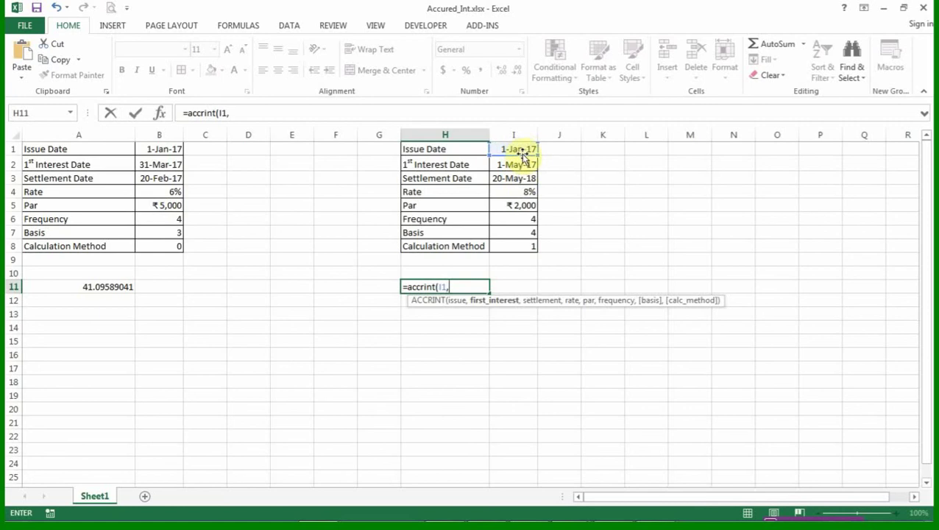
left_click(521, 166)
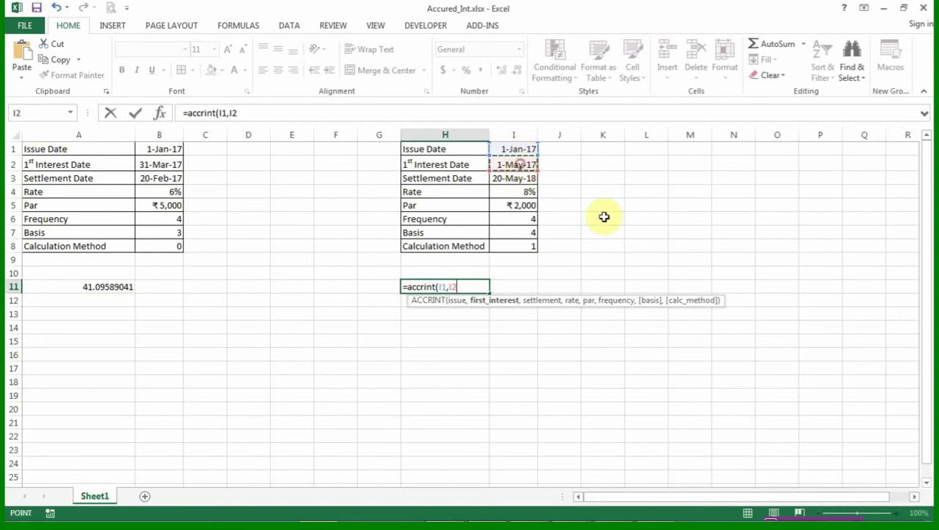
type(",")
left_click(515, 179)
type(",")
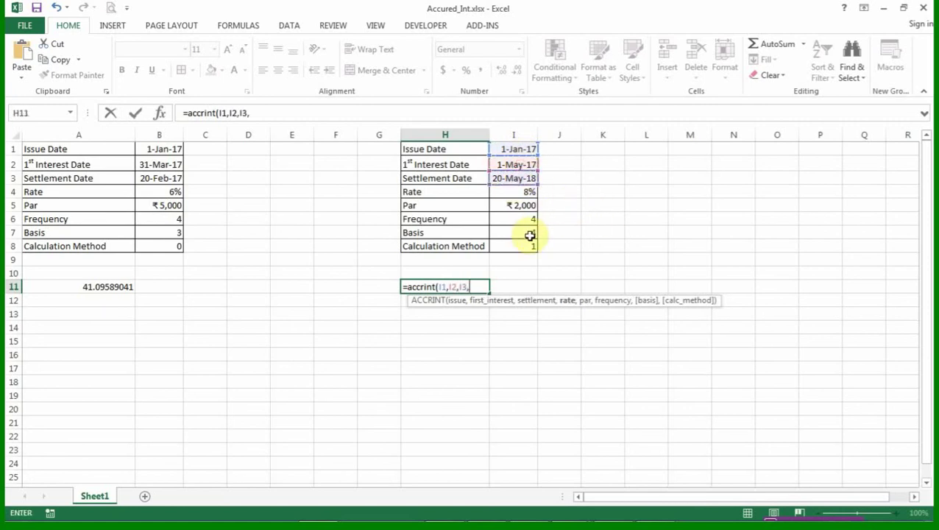
Step: Add I4 as the rate, I5 as the par value and I6 as the frequency to the ACCRINT formula in H11
left_click(521, 191)
type(",")
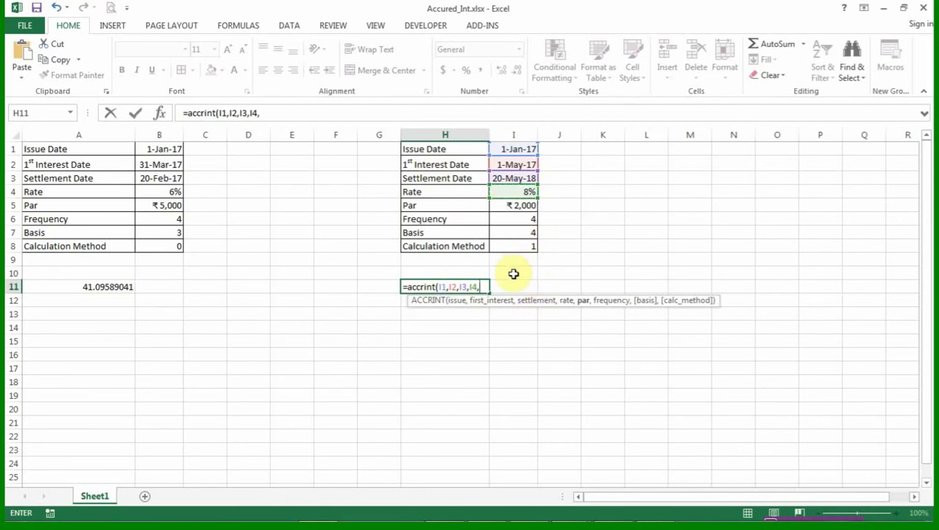
left_click(520, 206)
type(",")
left_click(536, 221)
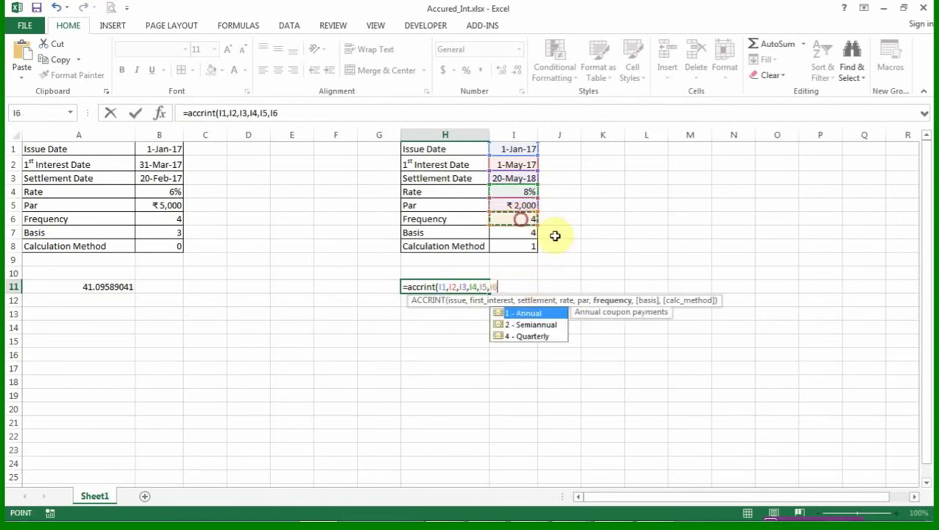
type(",")
Step: Complete the ACCRINT formula in H11 with I7 as the basis and I8 as the calculation method
left_click(519, 233)
type(",")
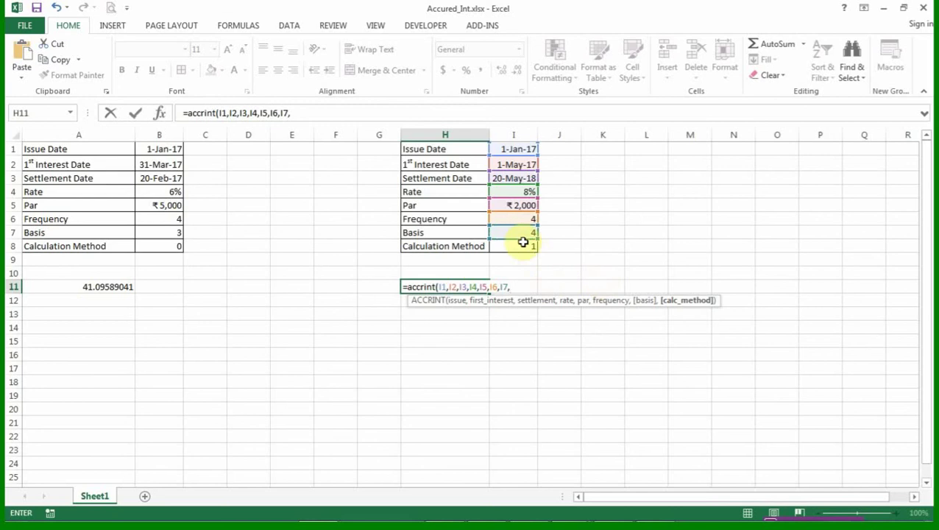
left_click(522, 244)
type(",")
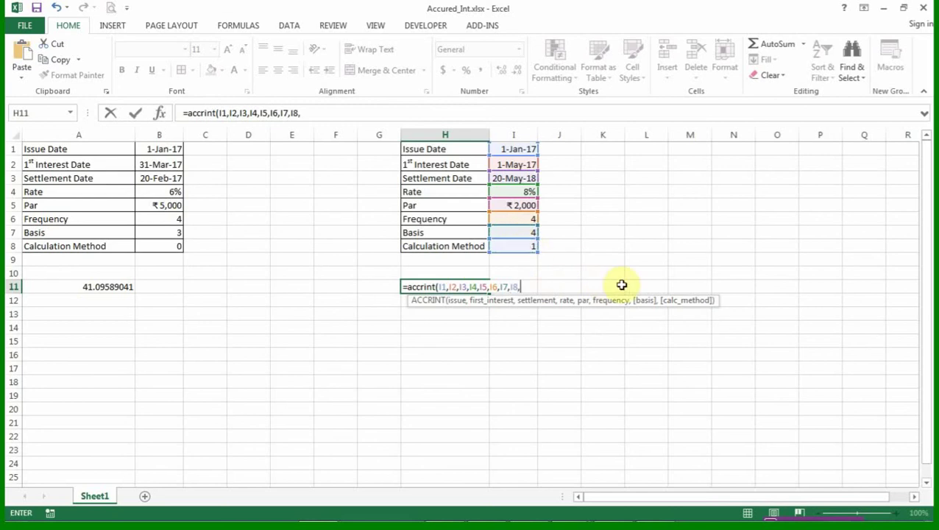
key("Return")
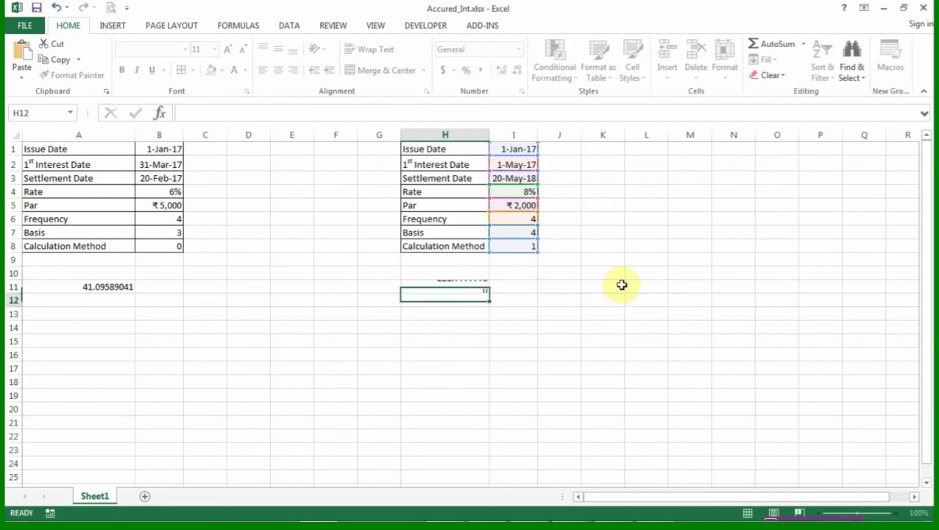
left_click(444, 285)
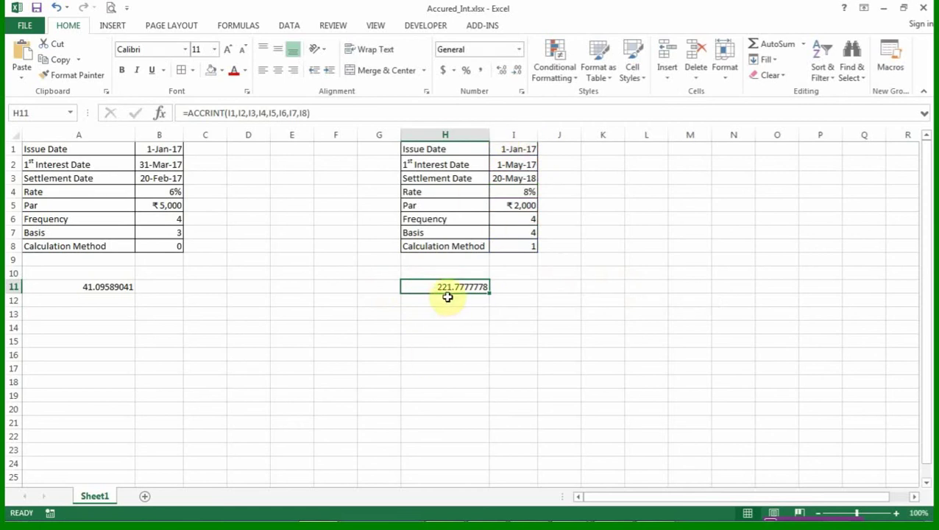
Step: Close the Accured_Int.xlsx workbook and save its changes
left_click(517, 219)
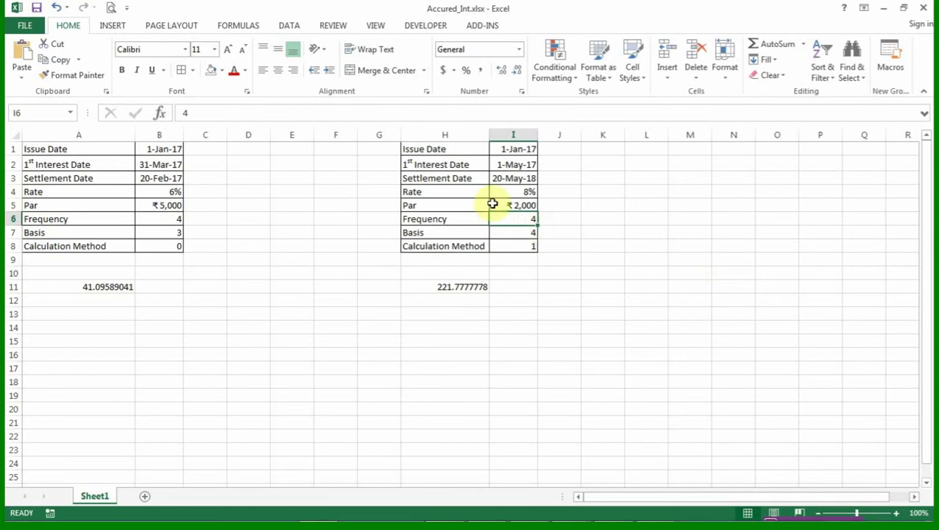
left_click(922, 8)
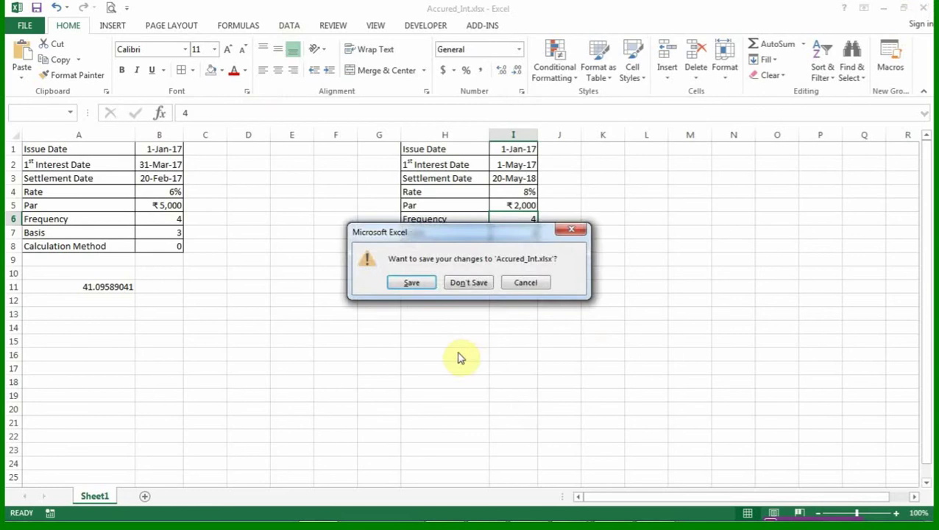
left_click(414, 285)
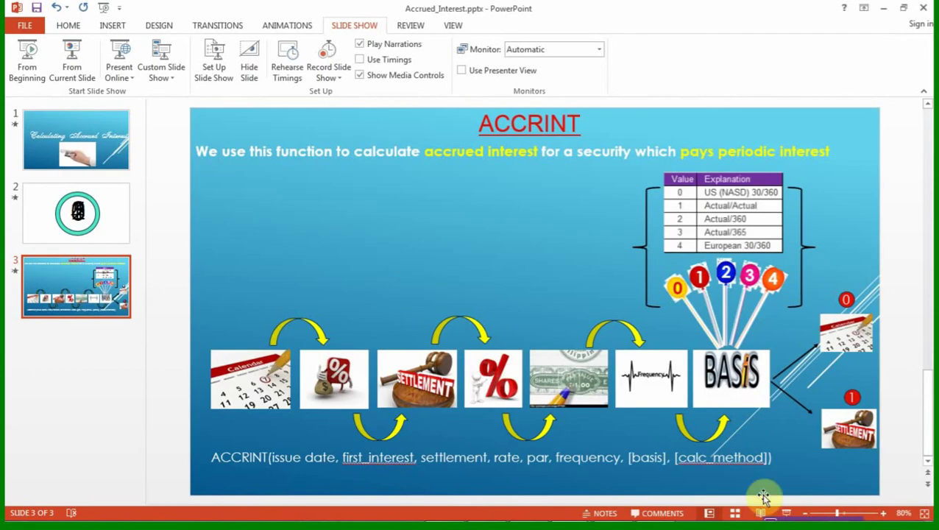
Step: Switch to the Thanks.pptx presentation in PowerPoint and start its slide show
mouse_move(687, 513)
mouse_move(569, 508)
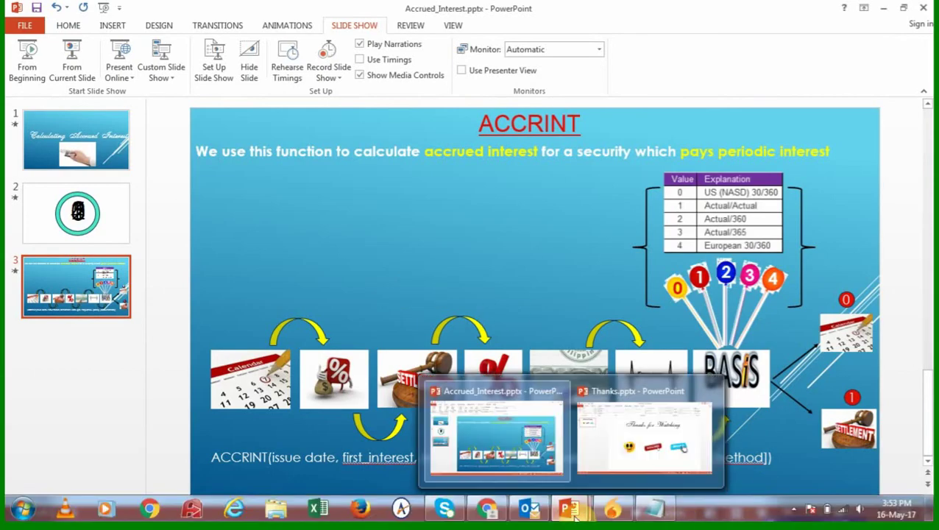
left_click(655, 445)
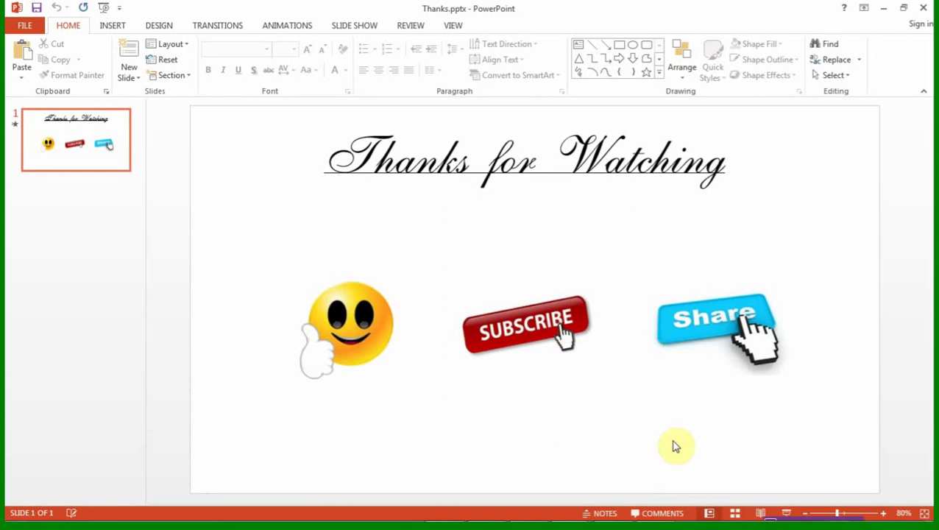
left_click(786, 513)
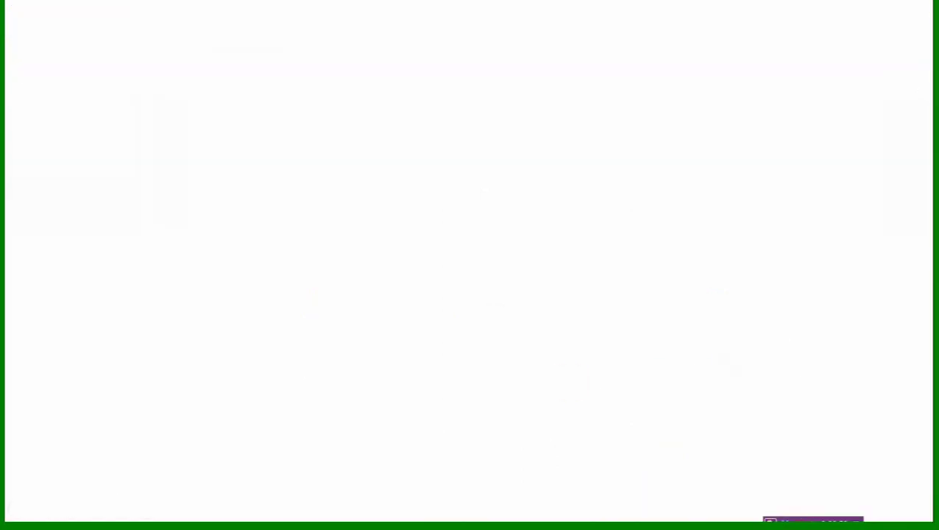